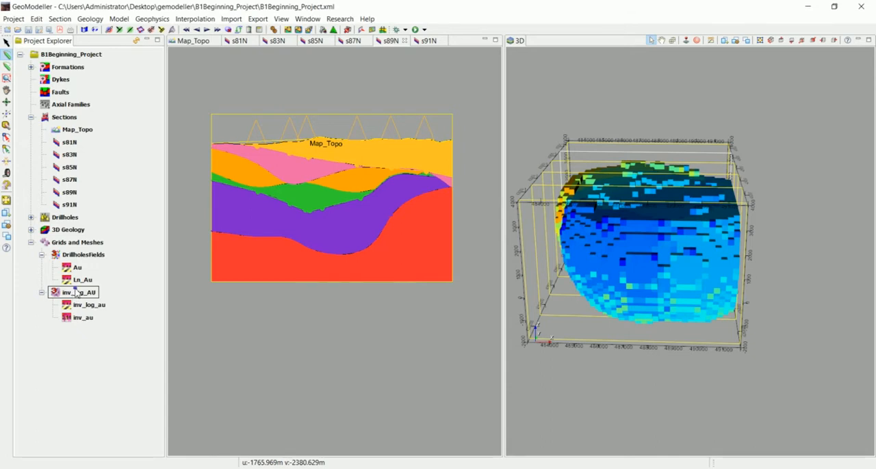
- Add the current geological model as a field on the inv_log_AU grid and select the new Current_Model_Grid field
right_click(75, 295)
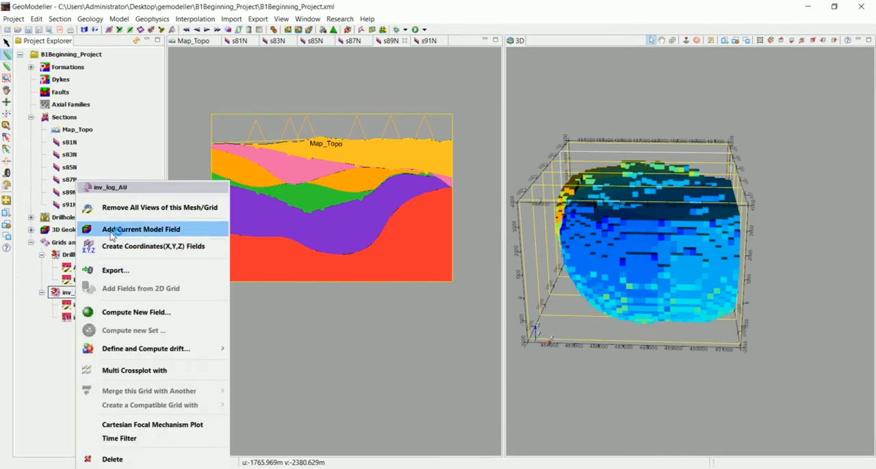
click(155, 233)
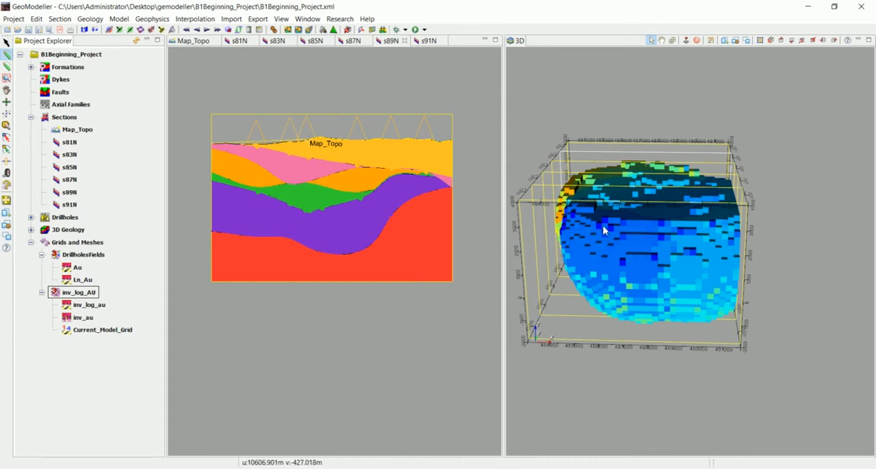
drag(604, 229, 619, 295)
drag(663, 266, 627, 235)
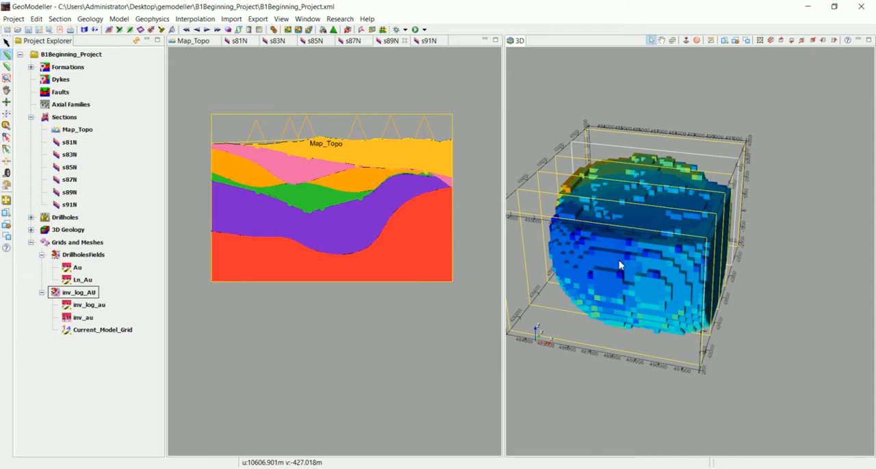
drag(632, 261, 640, 241)
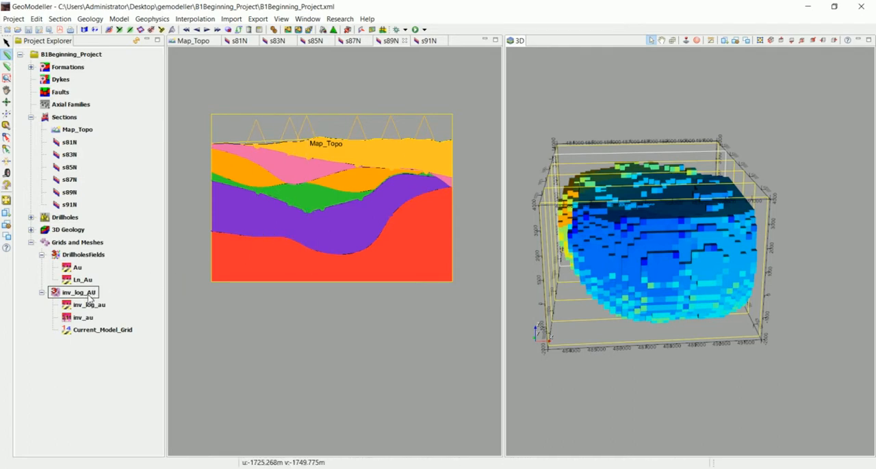
click(91, 331)
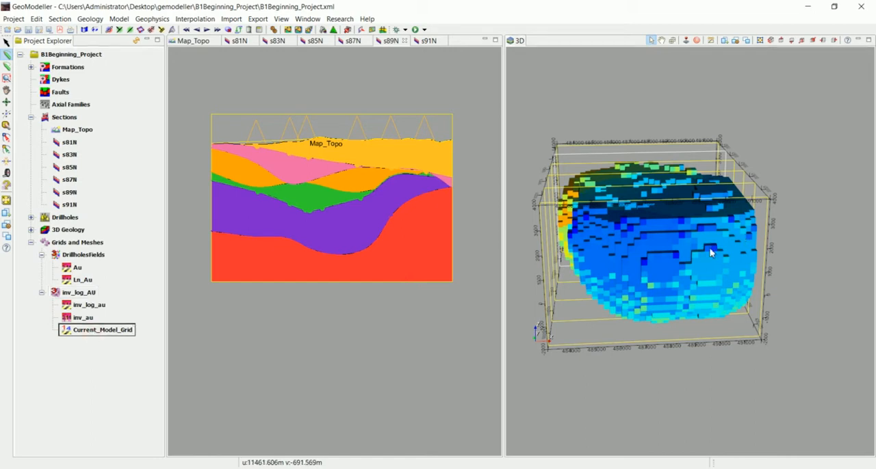
- Visualise the stratigraphic pile and examine the formation index numbers in the current model pile
click(91, 20)
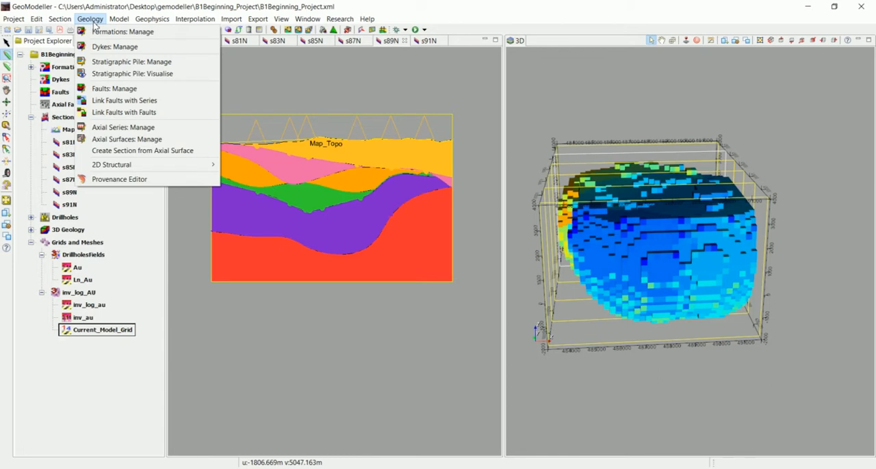
click(111, 75)
drag(112, 184, 150, 322)
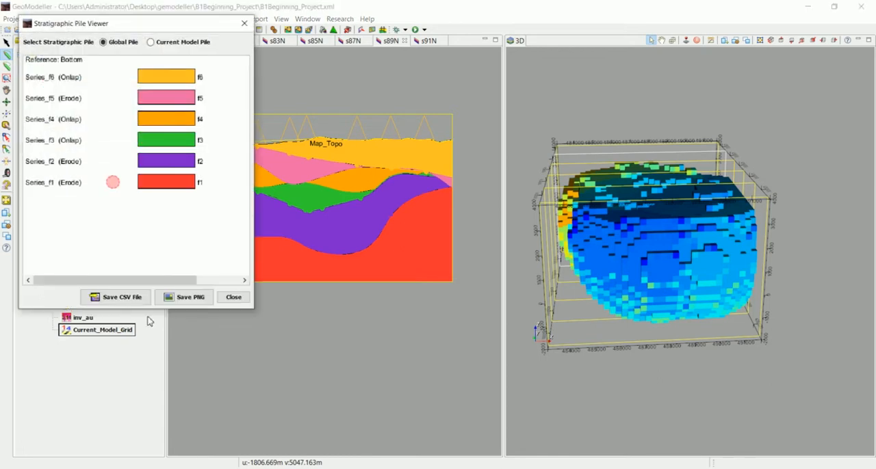
drag(168, 26, 294, 90)
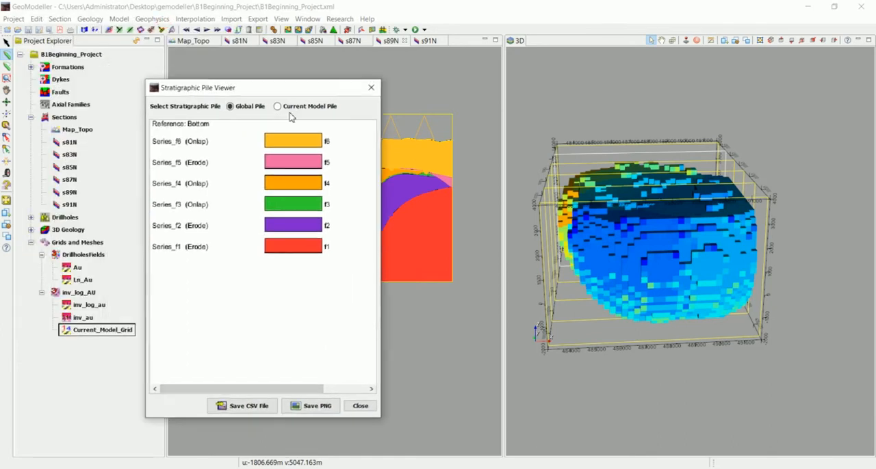
click(277, 107)
drag(381, 184, 477, 198)
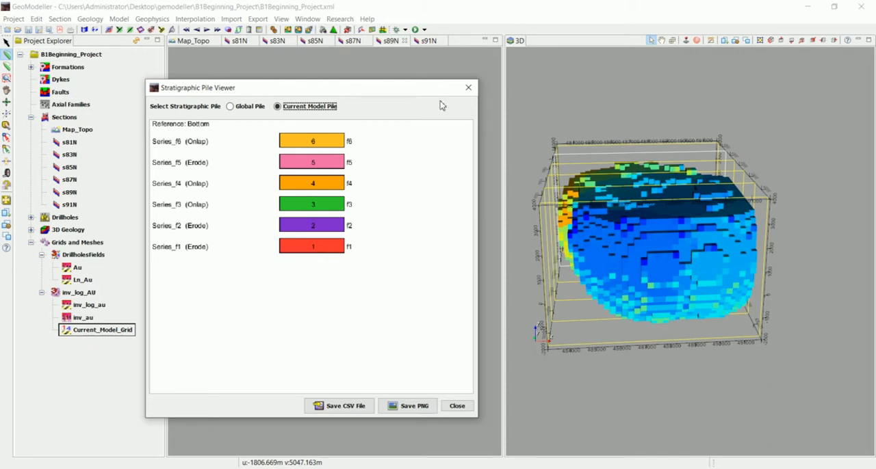
click(468, 90)
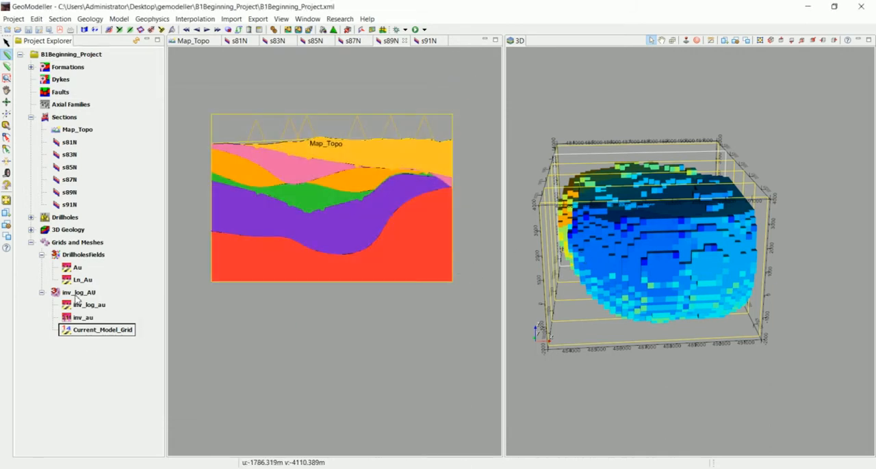
- Open the calculator for computing a new field on the inv_log_AU grid and enlarge its window
click(77, 294)
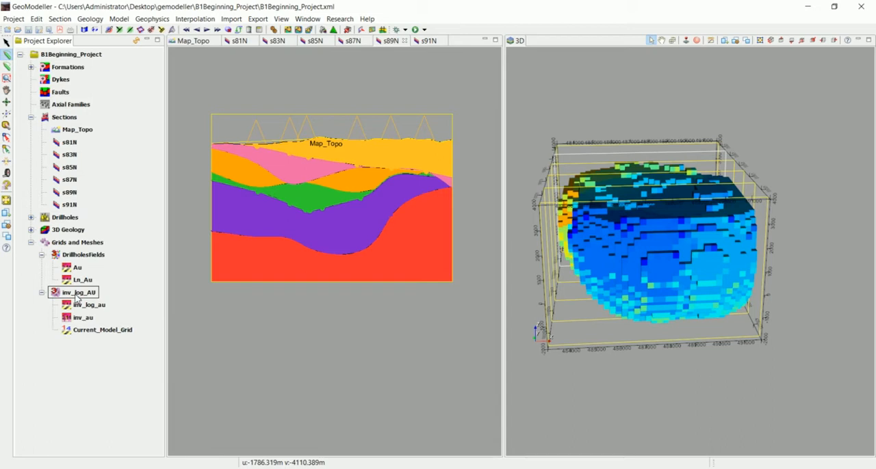
right_click(77, 295)
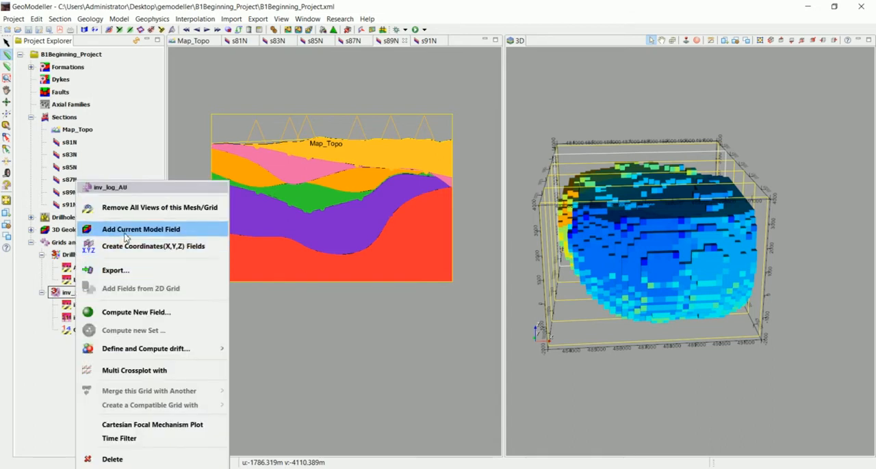
click(115, 314)
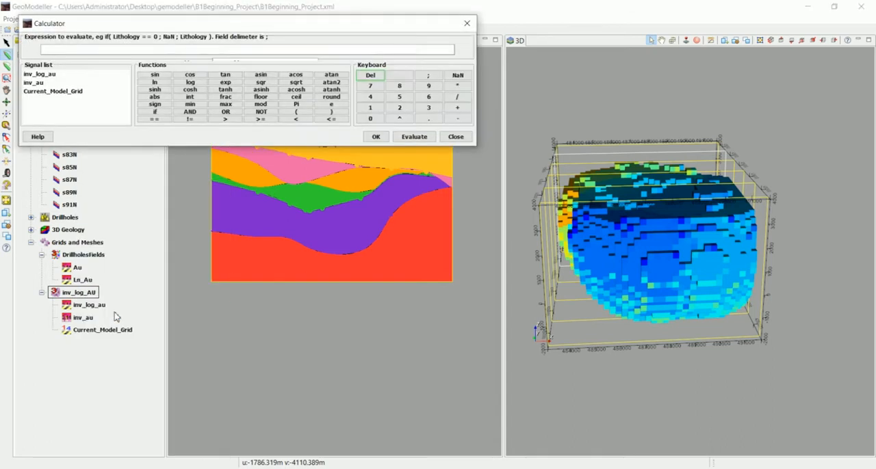
drag(232, 23, 350, 148)
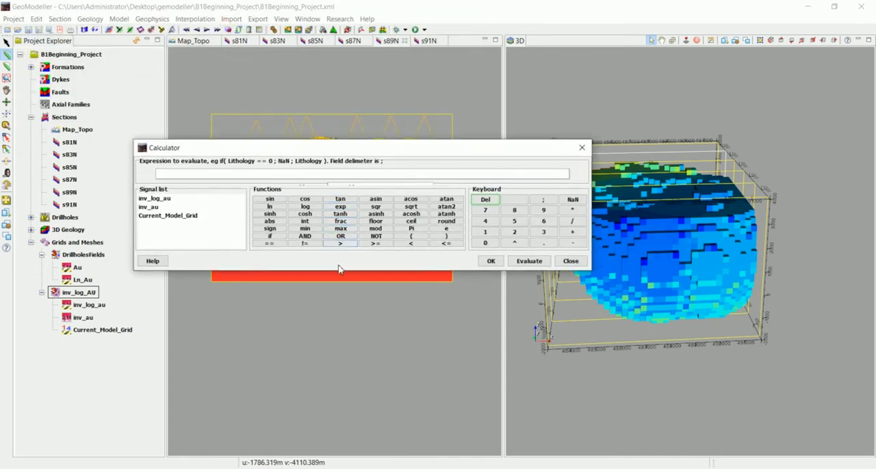
drag(343, 274, 343, 302)
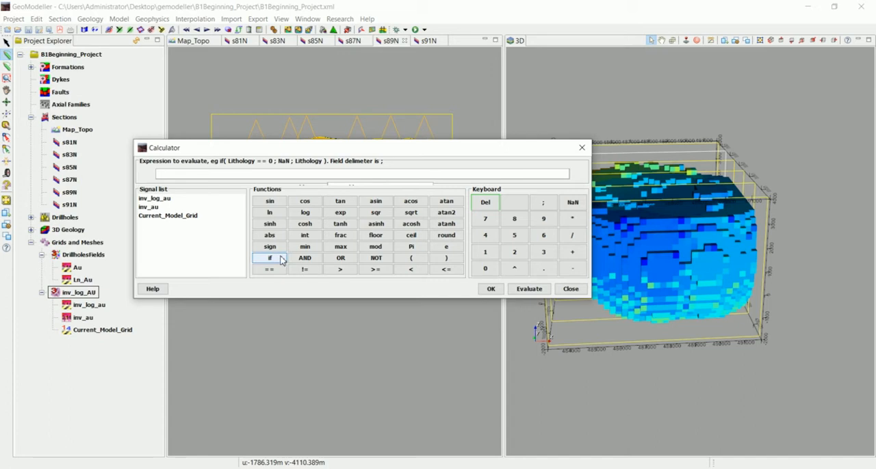
double_click(155, 208)
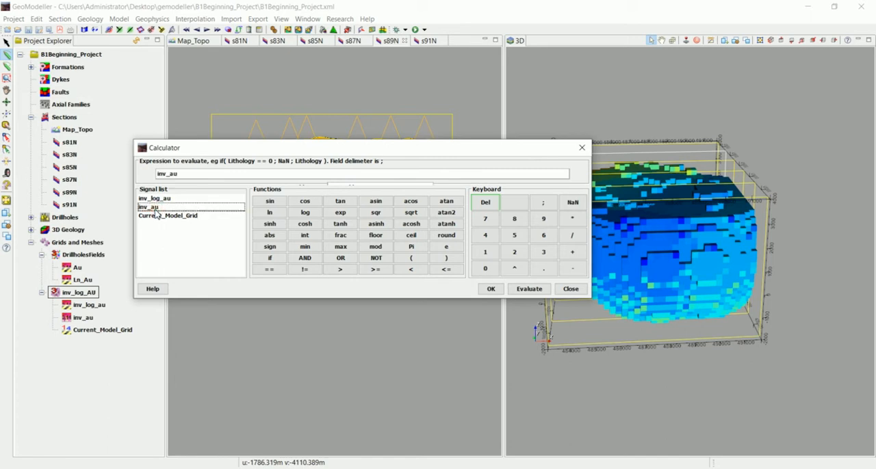
double_click(201, 176)
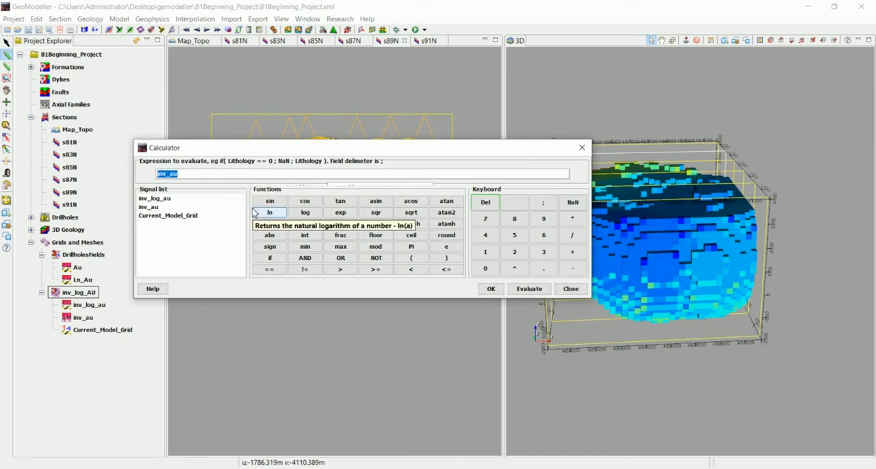
key(BackSpace)
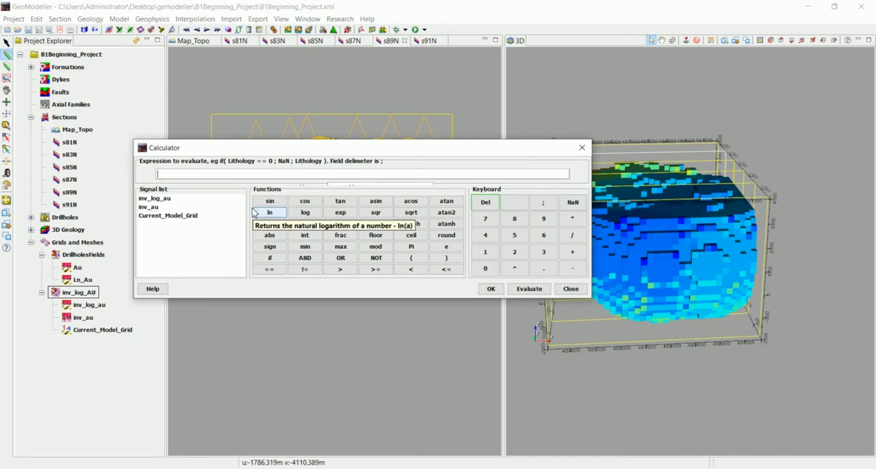
click(271, 258)
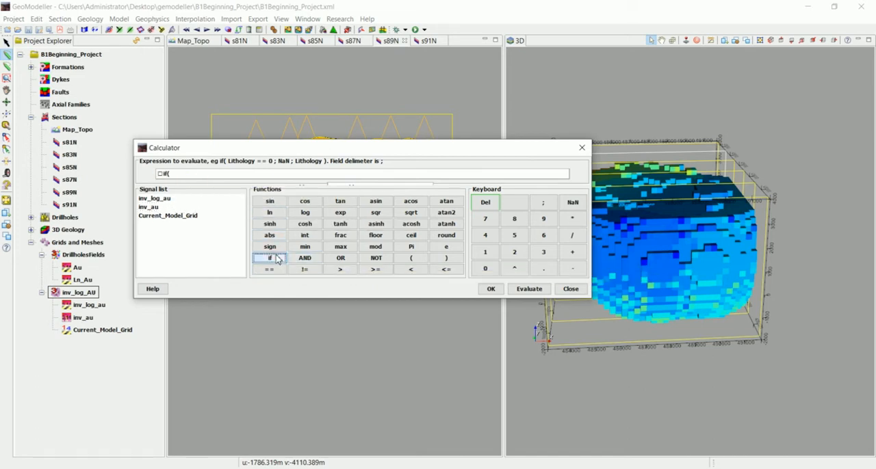
double_click(175, 178)
key(BackSpace)
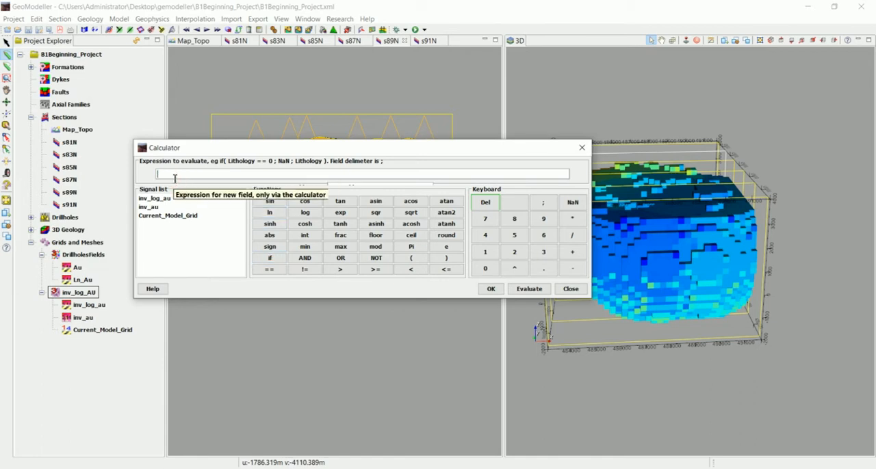
- Start the calculator expression with an if condition on Current_Model_Grid, removing the stray character before the field name
click(271, 259)
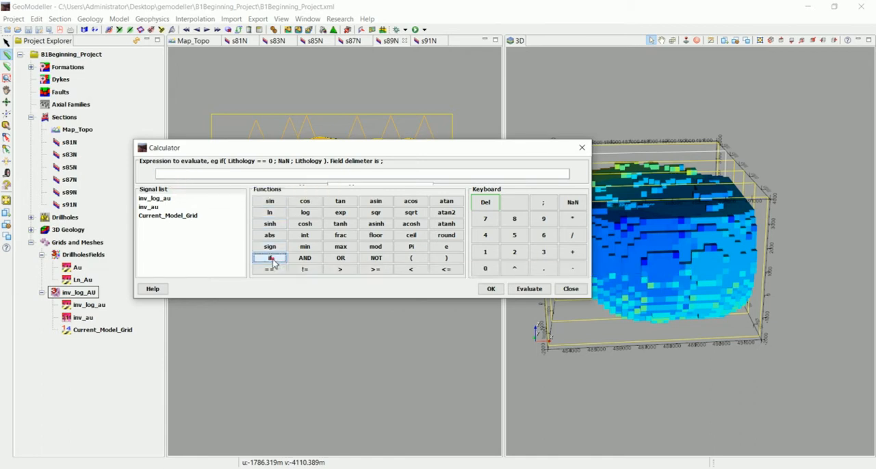
click(165, 174)
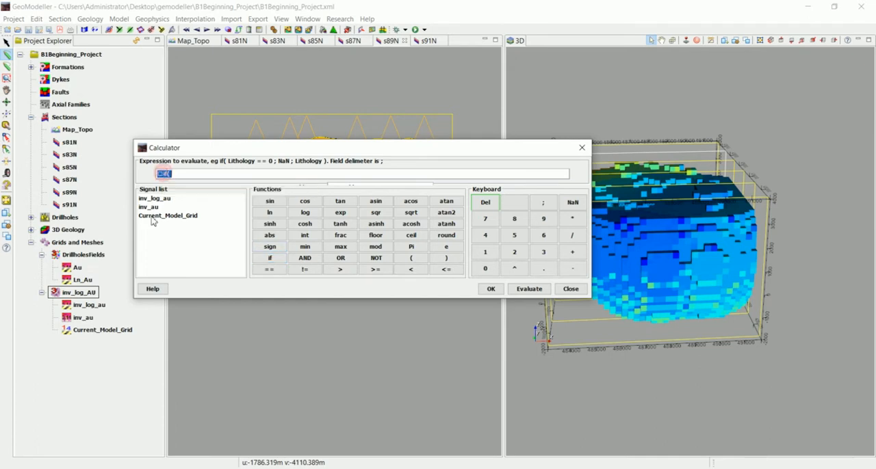
key(Right)
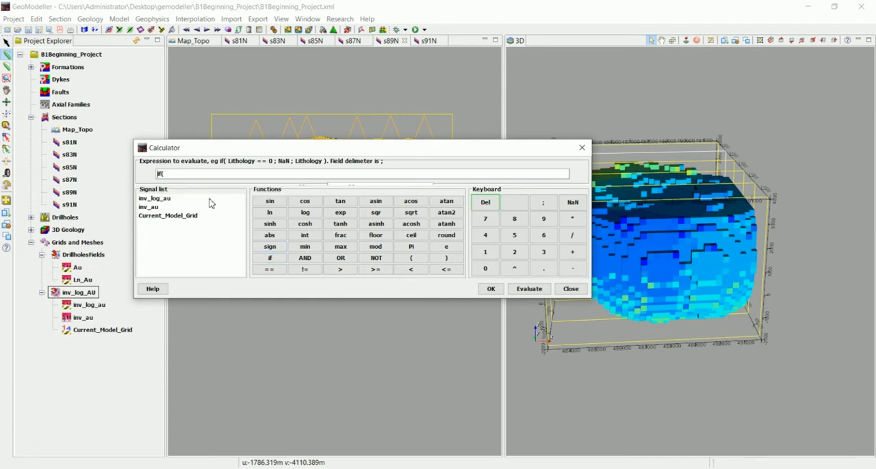
double_click(159, 218)
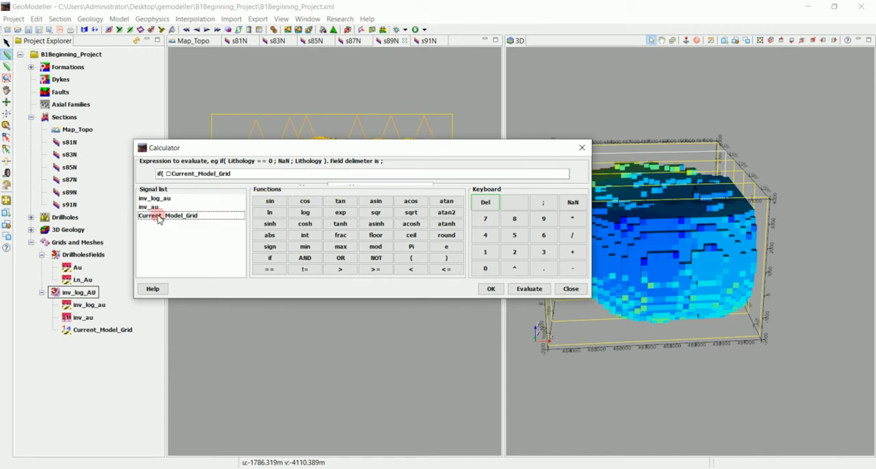
click(173, 172)
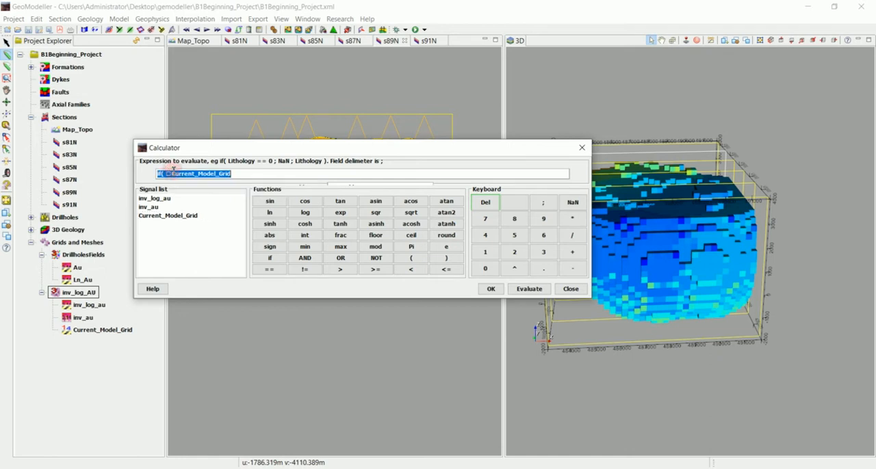
click(171, 174)
key(BackSpace)
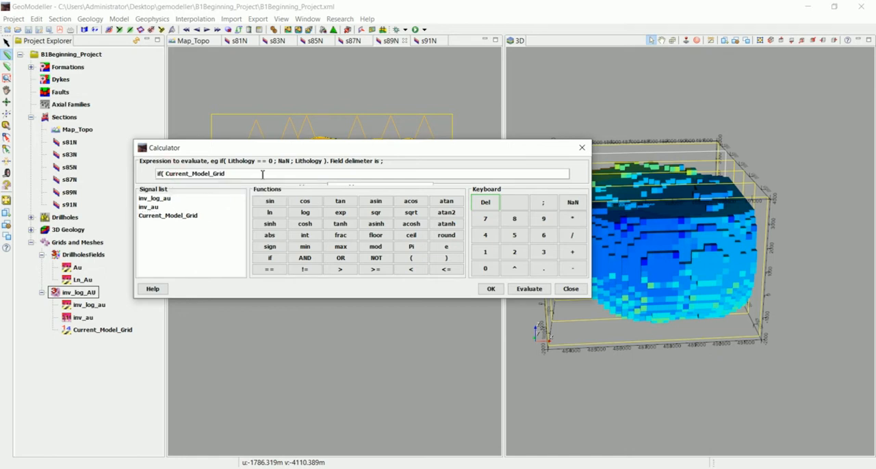
- Extend the condition so that Current_Model_Grid == 3, removing the stray character before the equality operator
click(263, 174)
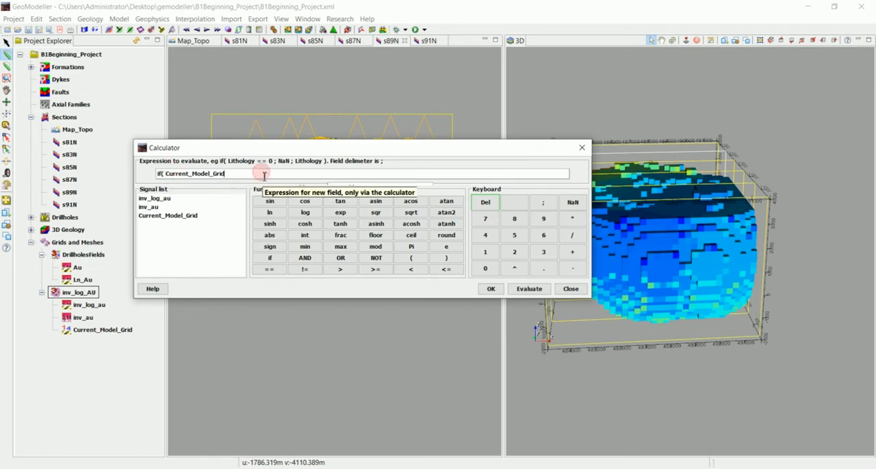
click(269, 268)
click(233, 175)
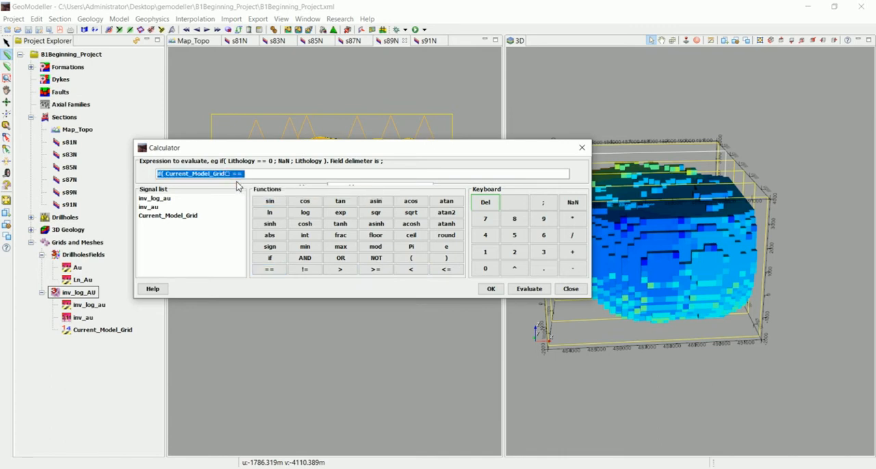
click(233, 175)
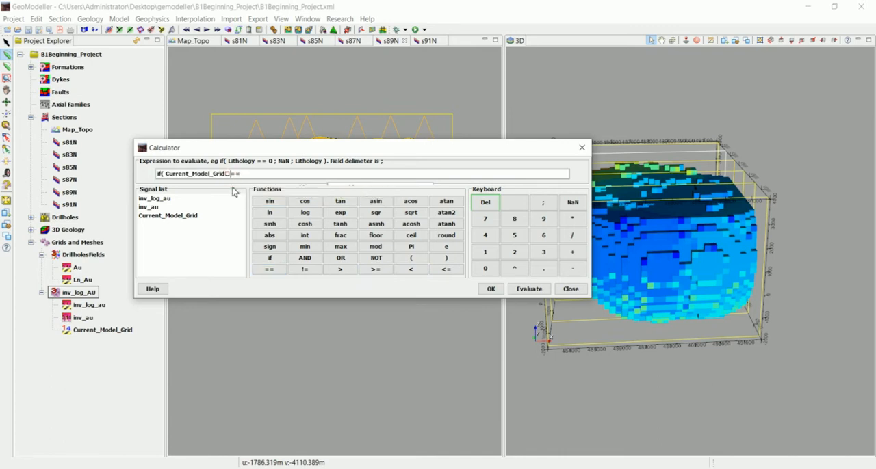
key(BackSpace)
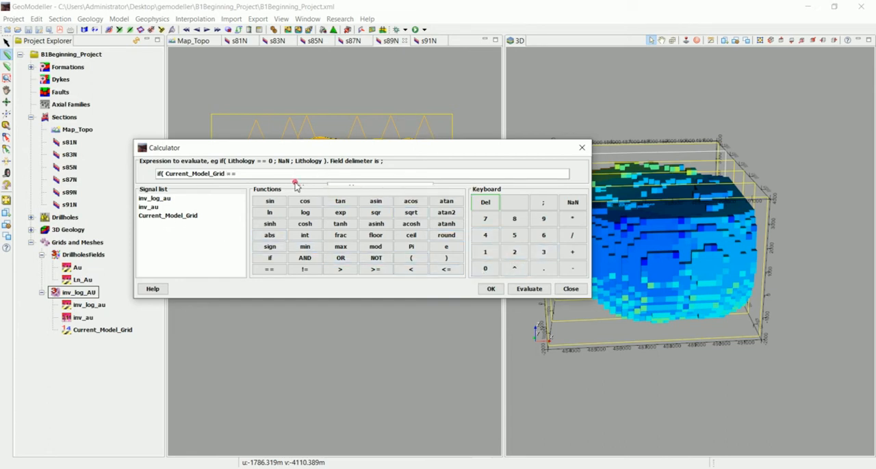
click(543, 252)
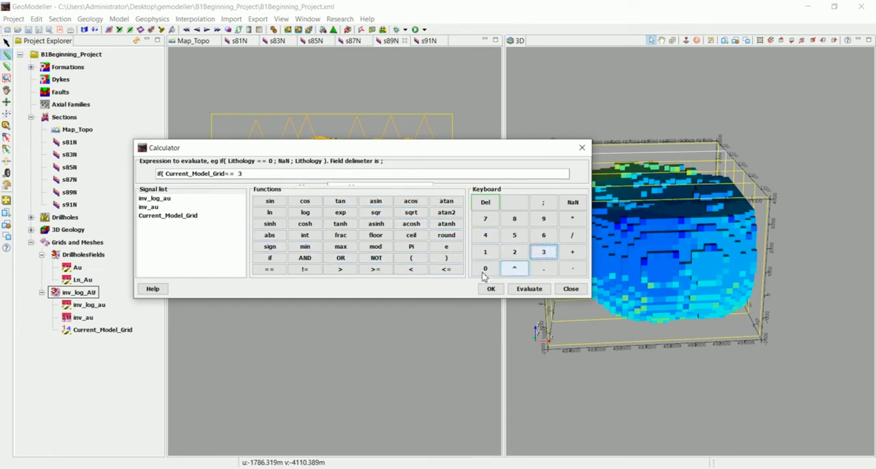
- Complete the if expression with inv_au as the true result and nan as the false result, closing the parenthesis
click(541, 202)
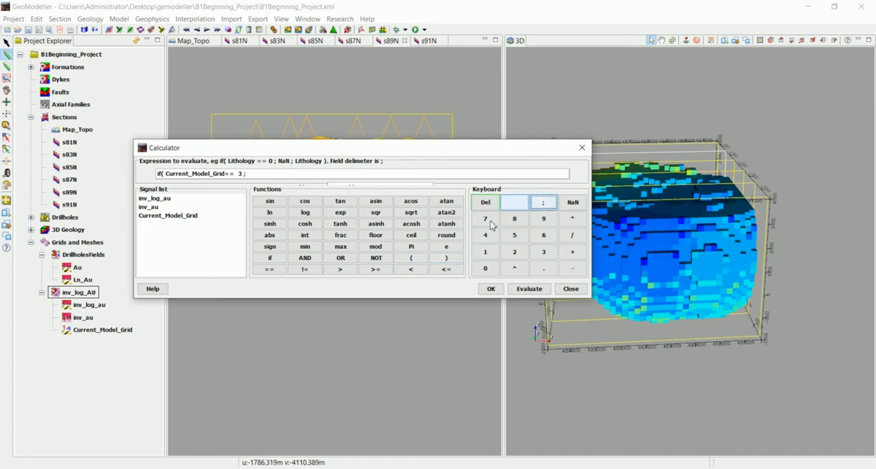
double_click(149, 207)
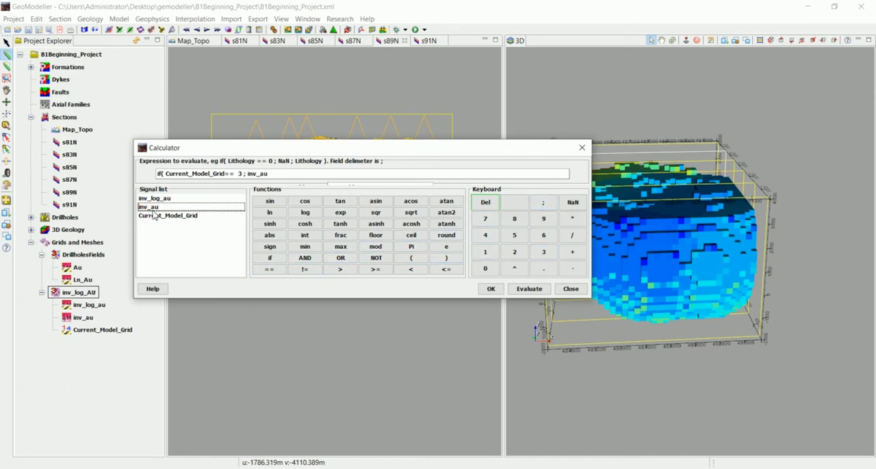
click(542, 202)
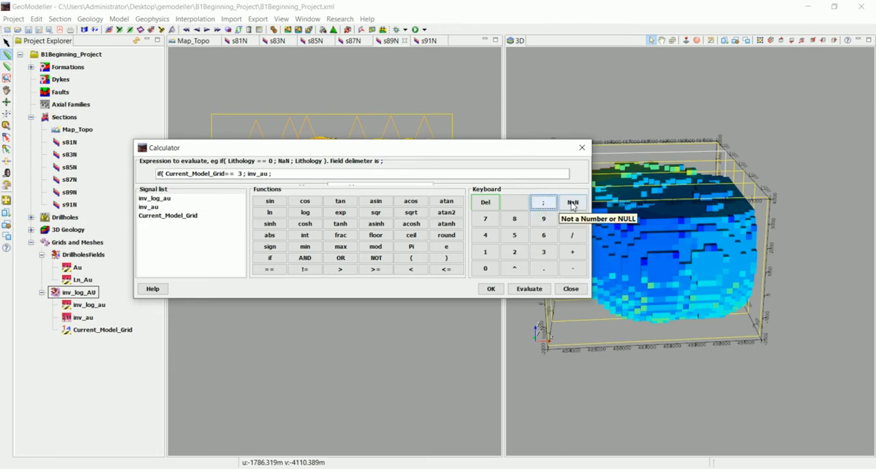
click(572, 203)
click(446, 258)
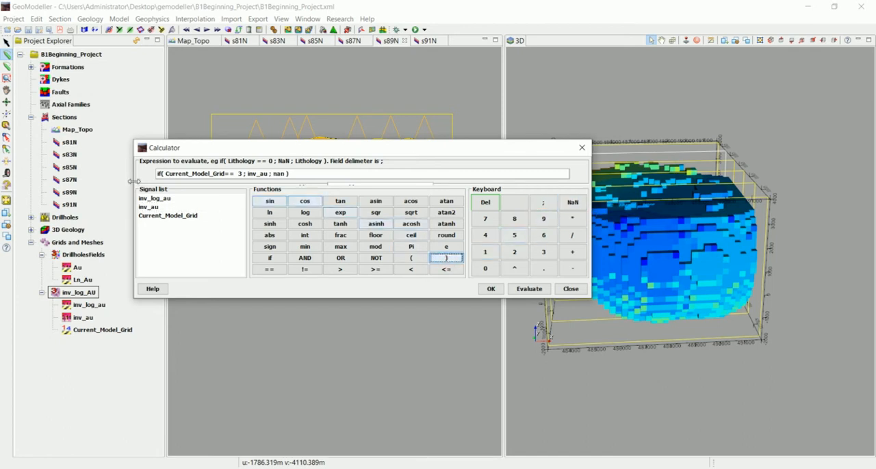
- Name the new field inv_au_f3 and compute it from the completed if expression
drag(363, 141, 373, 97)
click(365, 139)
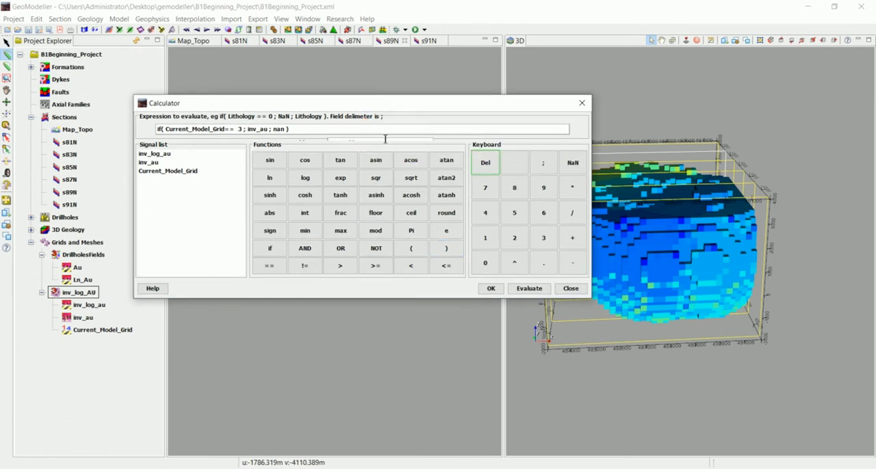
click(370, 141)
click(370, 141)
drag(370, 141, 324, 141)
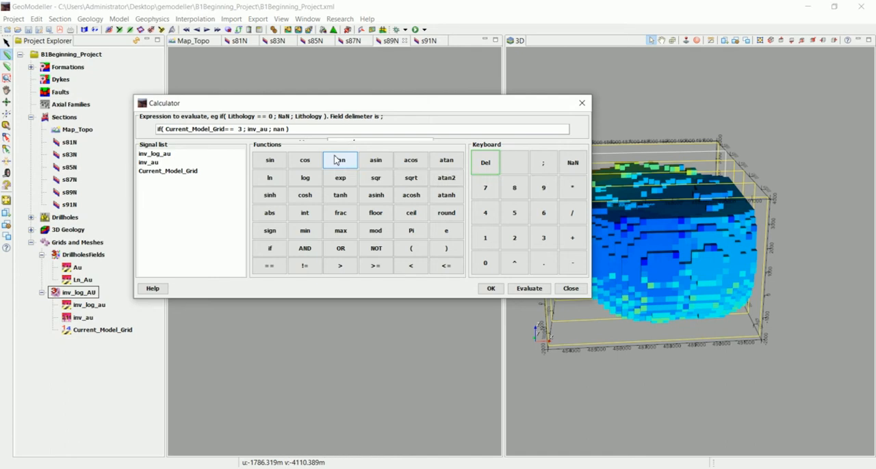
click(490, 288)
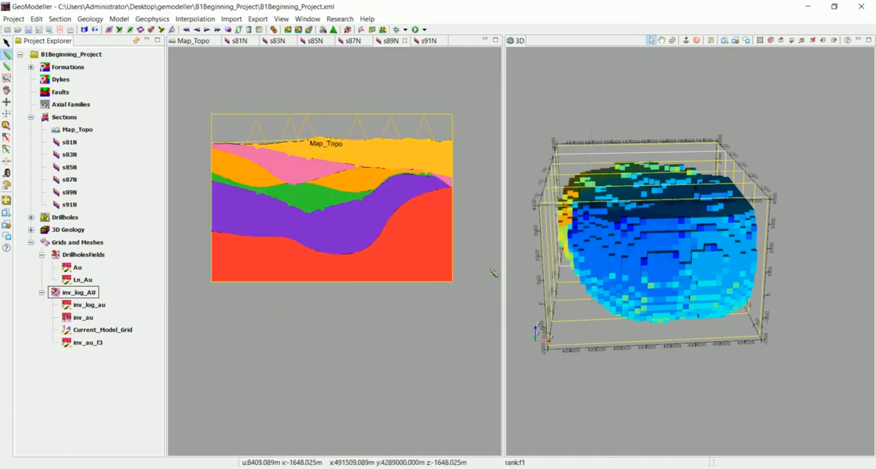
- Remove all views of the inv_log_AU grid from display
drag(670, 258, 622, 335)
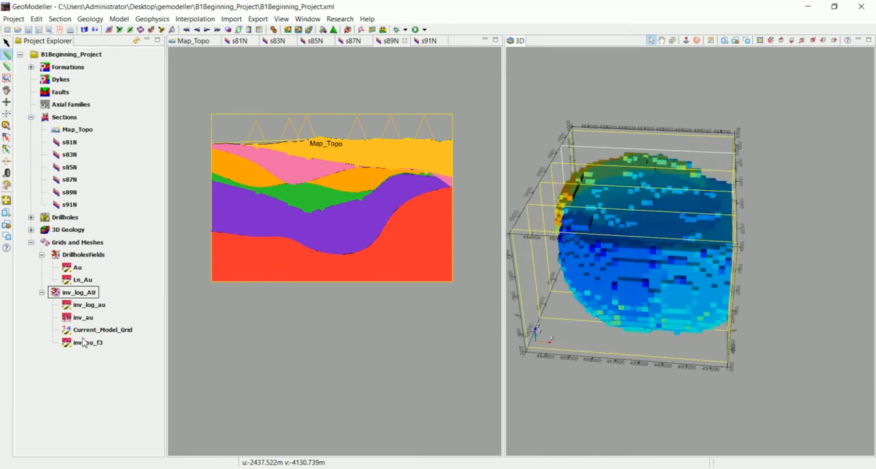
right_click(77, 296)
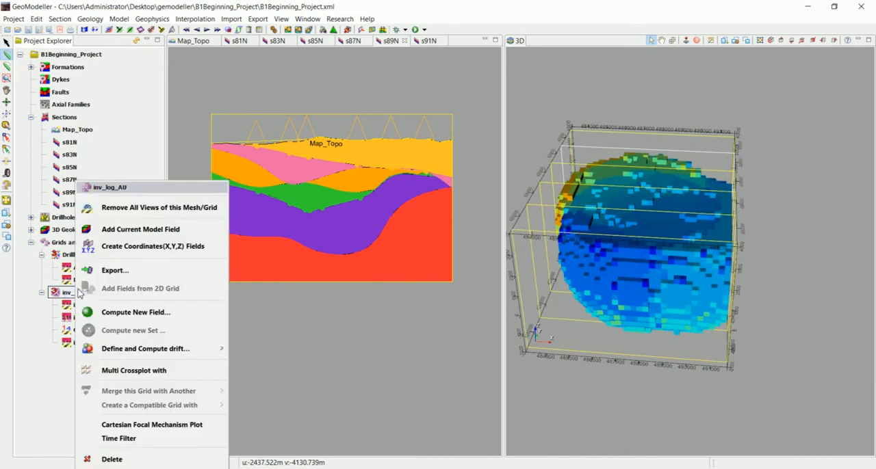
click(114, 205)
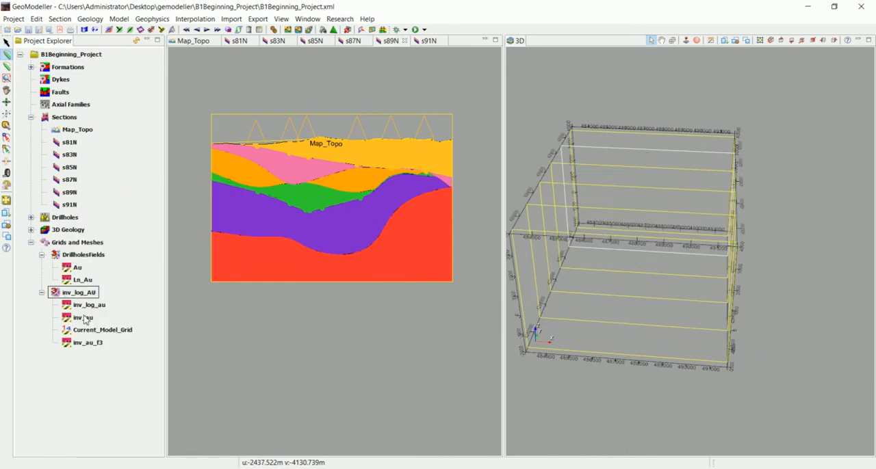
- Display the inv_au_f3 field as a mesh grid in 3D with the 3D Volume option
right_click(83, 346)
click(136, 204)
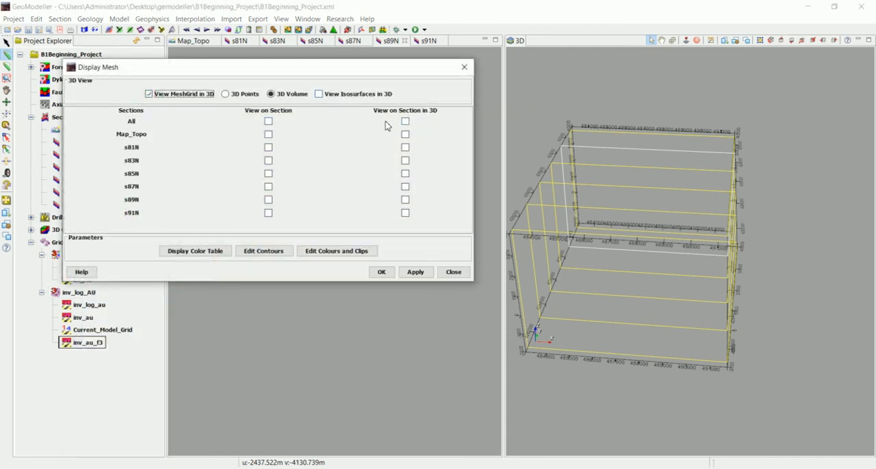
click(387, 274)
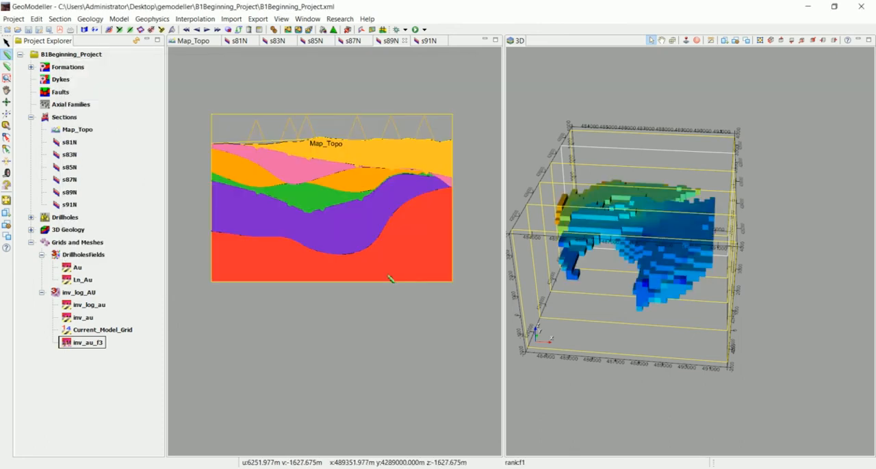
drag(630, 297, 553, 281)
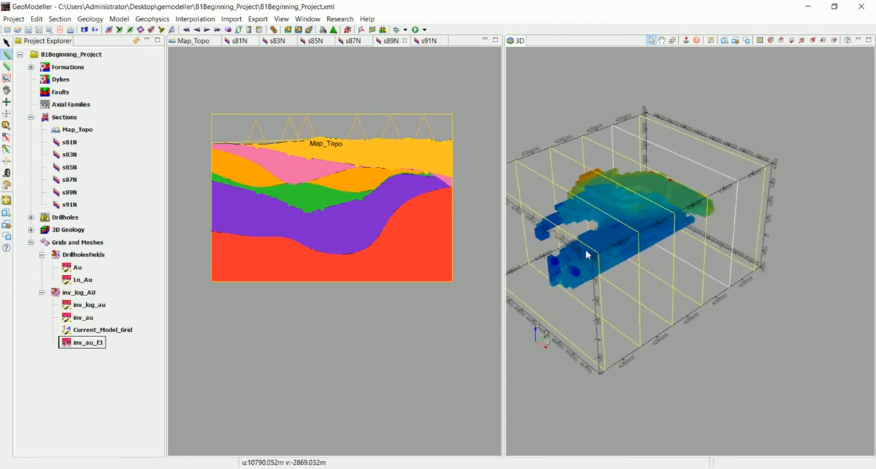
drag(586, 251, 602, 199)
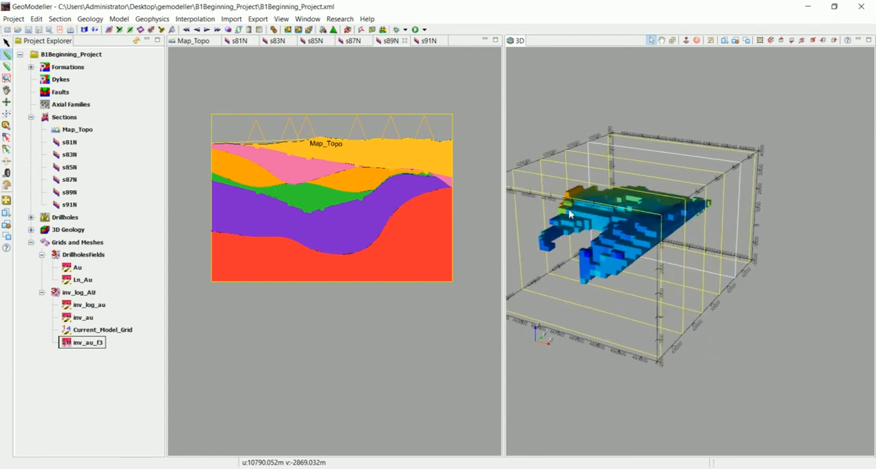
- Show the f3 volume of Series_f3 in the 3D view together with the inv_au_f3 cells and compare their shapes
click(31, 230)
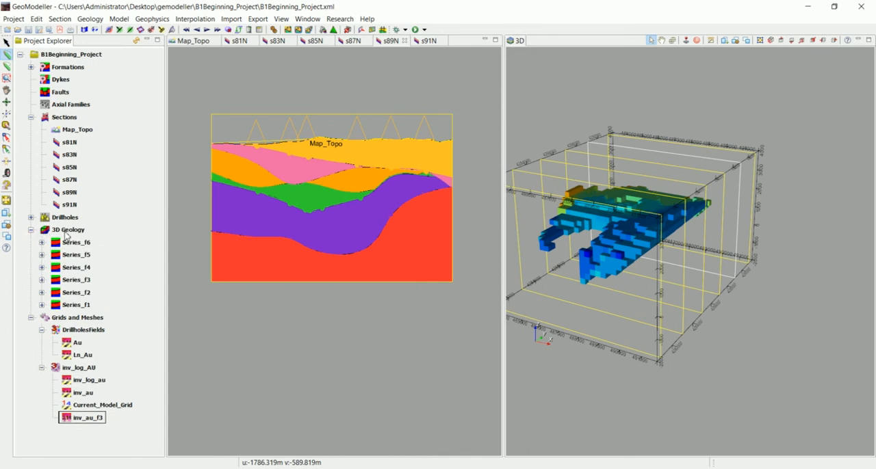
click(42, 280)
right_click(77, 293)
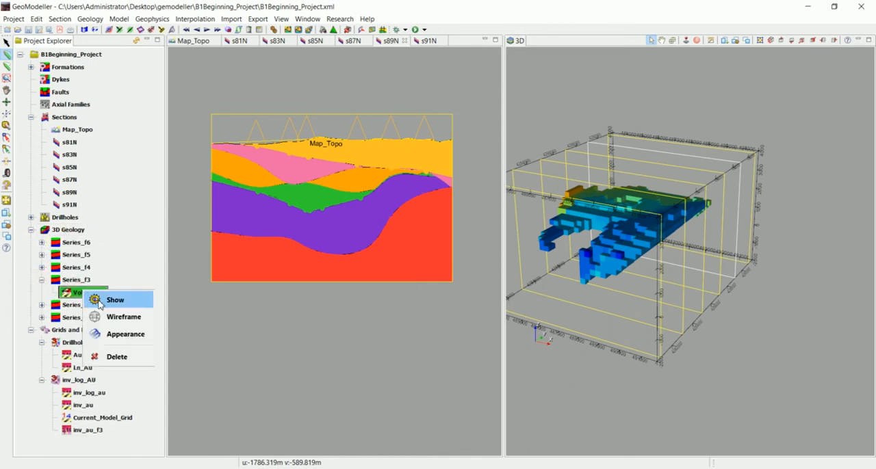
click(99, 301)
drag(648, 277, 714, 211)
scroll(639, 271, down, 3)
scroll(670, 227, up, 2)
drag(671, 245, 645, 294)
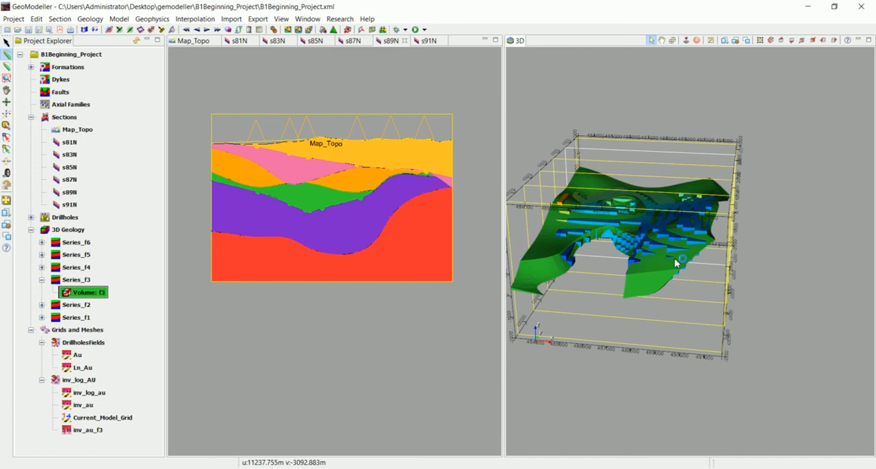
drag(675, 263, 664, 231)
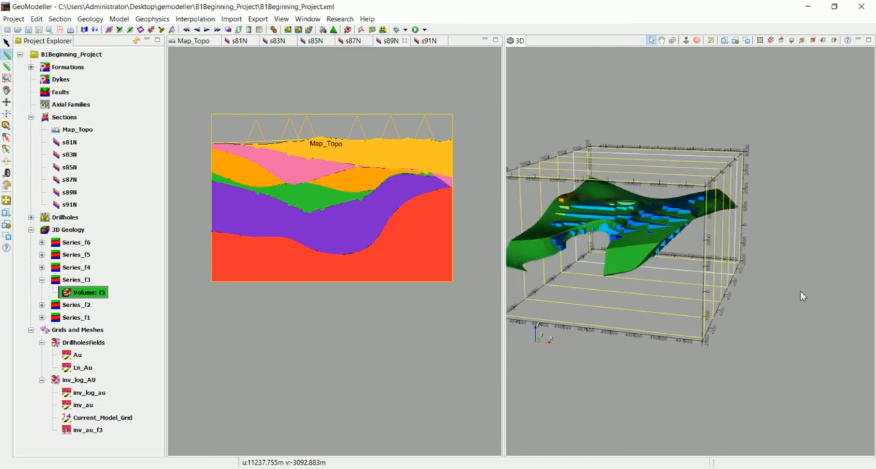